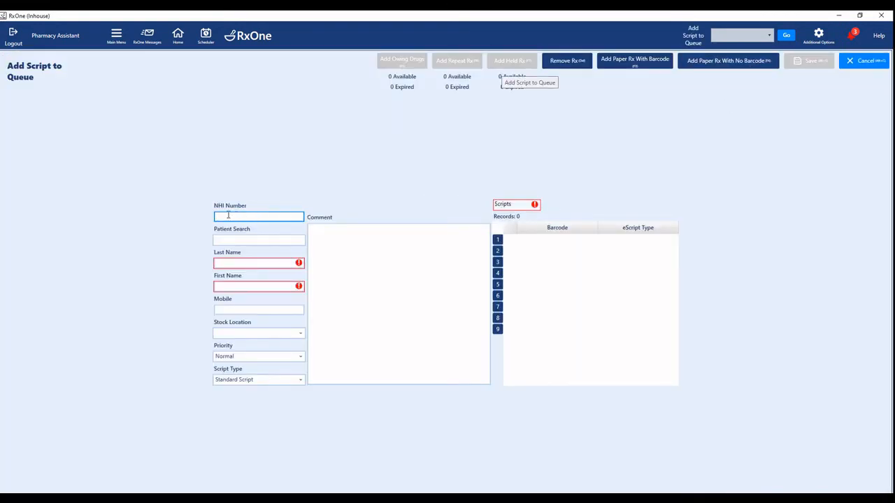
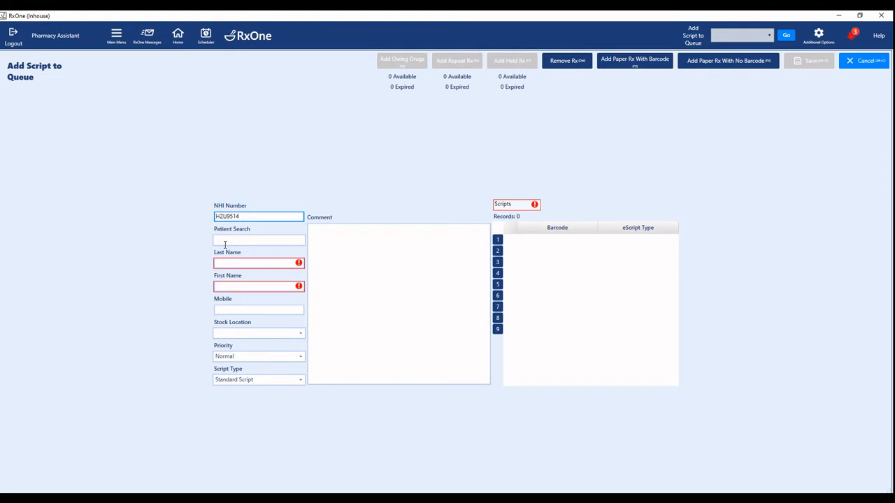
Look up the patient by NHI number and name, then select the matching Dispensary Person record.
click(227, 240)
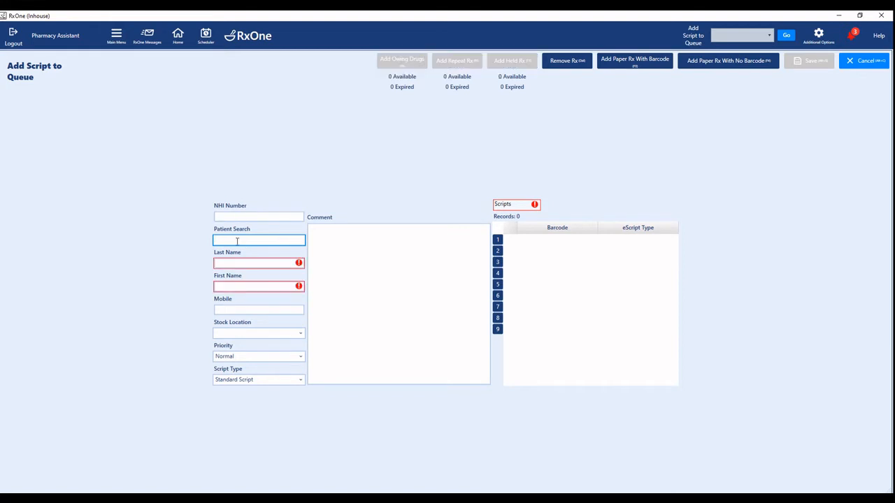
text(pink panther)
key(Return)
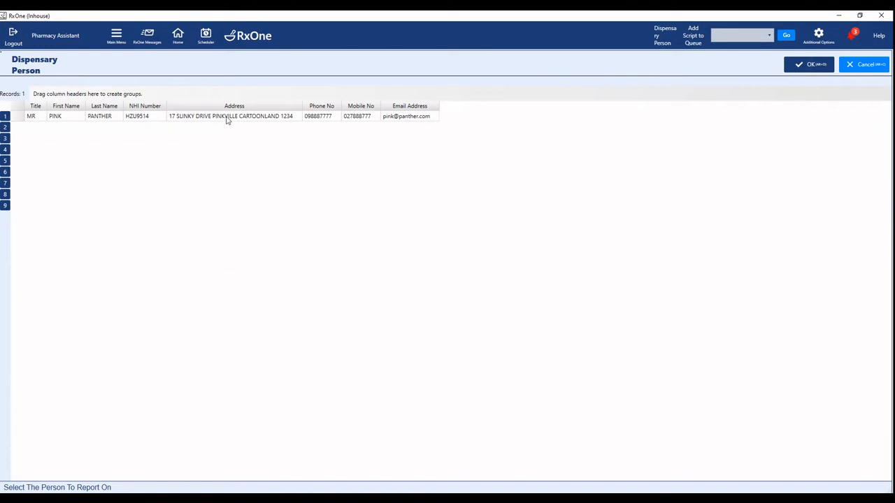
double_click(225, 116)
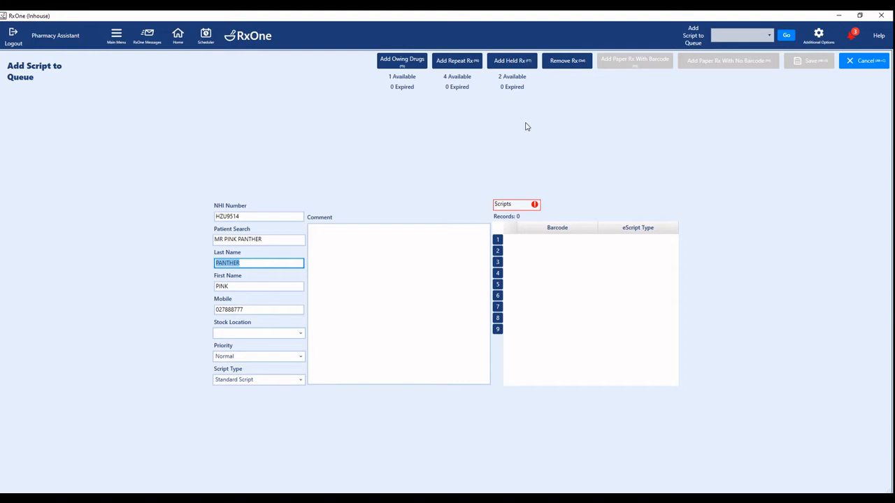
Add the comment 'Would like all repeats and owing medication' and request the patient's repeat scripts.
click(368, 230)
text(Would li)
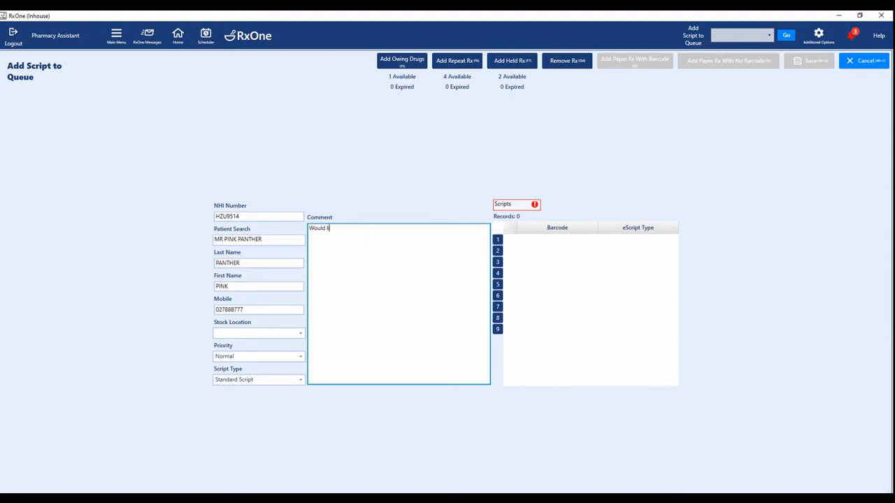
text(ke all repeats and owing medication)
click(461, 61)
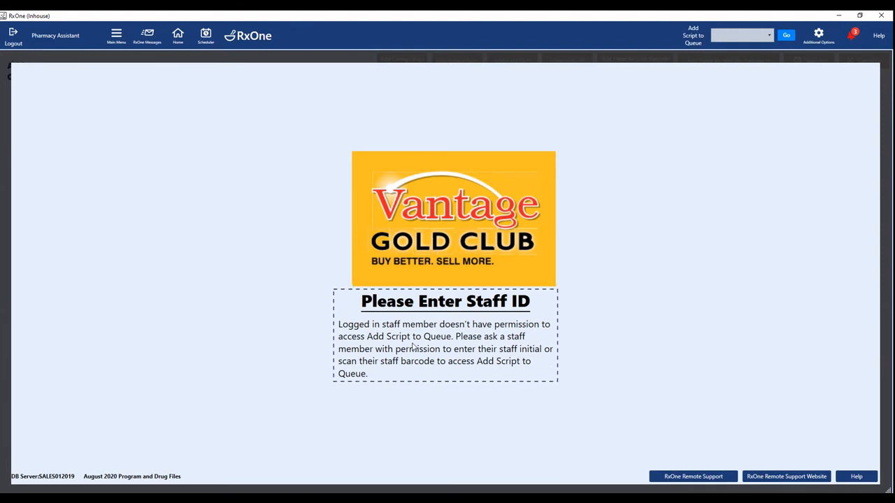
Enter the staff ID and queue the Flixonase, Pimafucort Cream and Aqueous Cream repeats.
key(v)
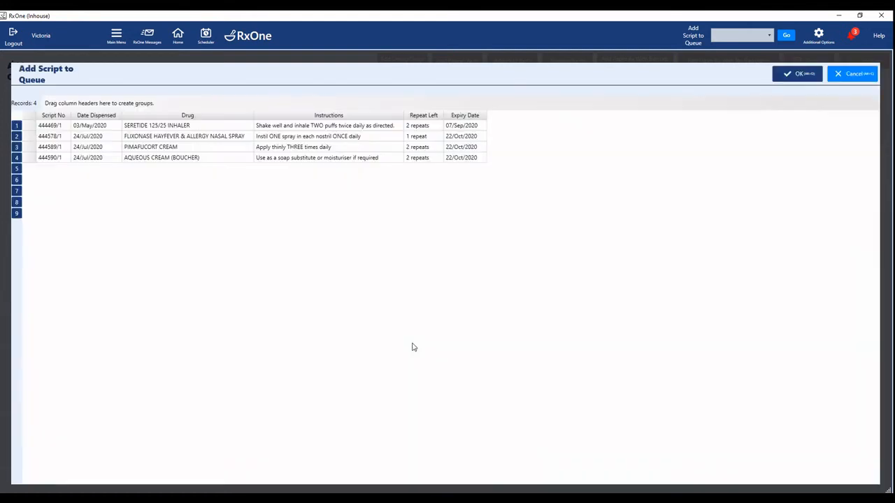
click(201, 137)
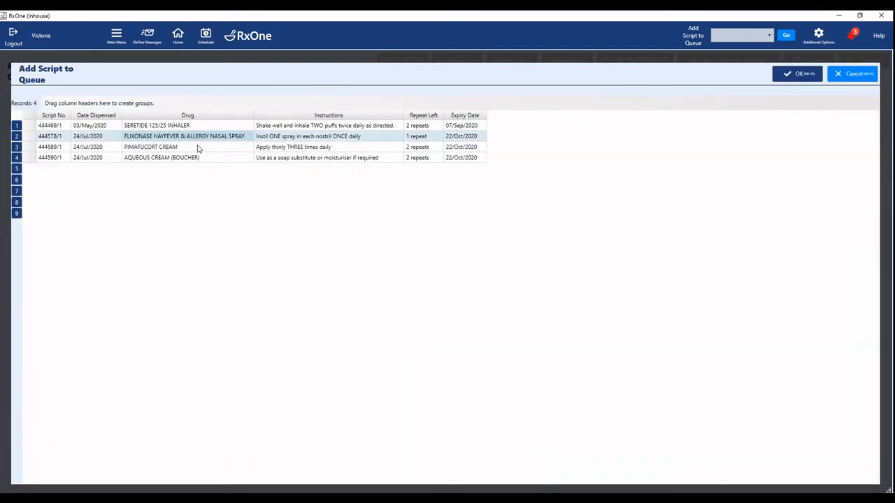
ctrl+click(198, 148)
ctrl+click(192, 160)
click(797, 74)
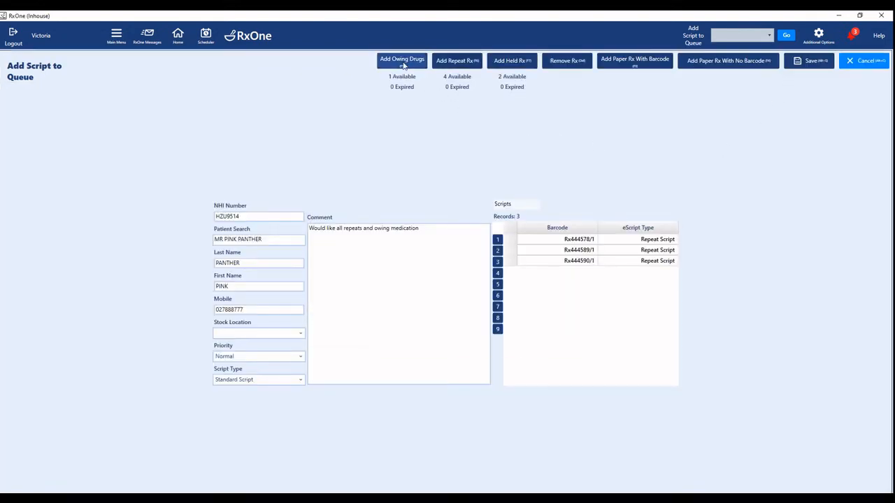
Add the owed eye drops to the scripts and bring up paper-script barcode entry.
click(402, 62)
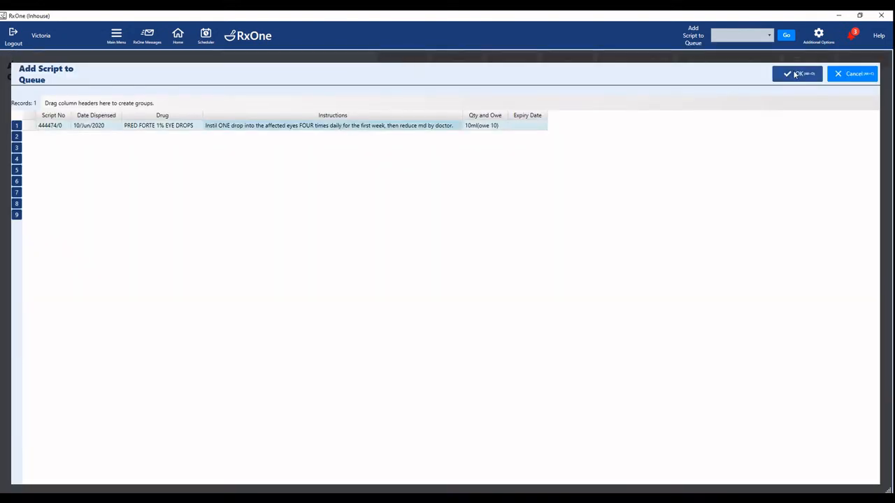
click(797, 74)
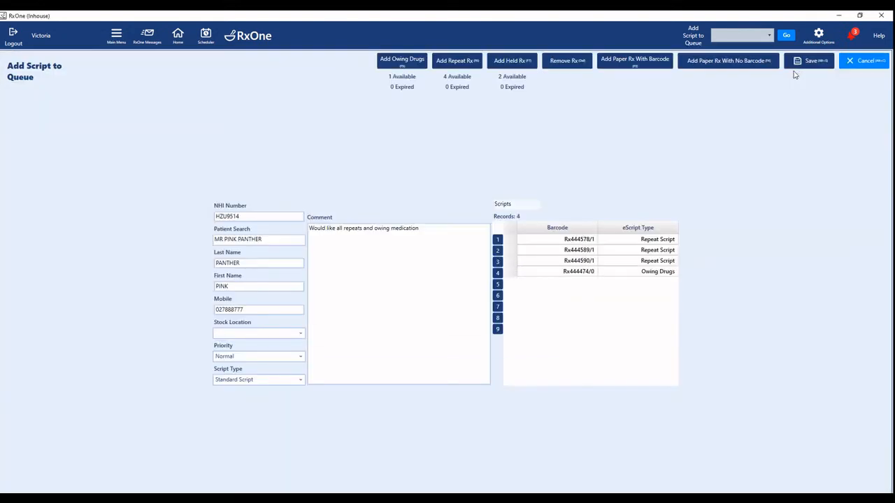
click(657, 70)
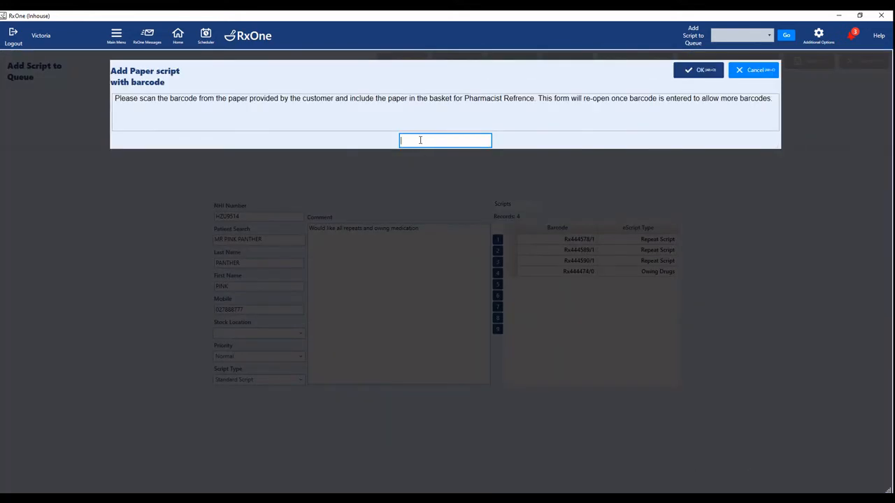
Add the paper script by its scanned barcode, remove the Flixonase repeat, and keep Normal priority.
click(689, 73)
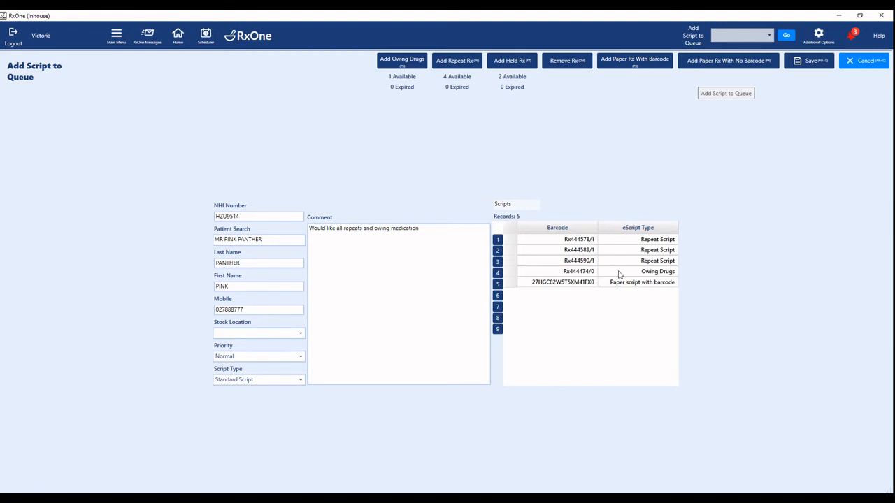
click(591, 241)
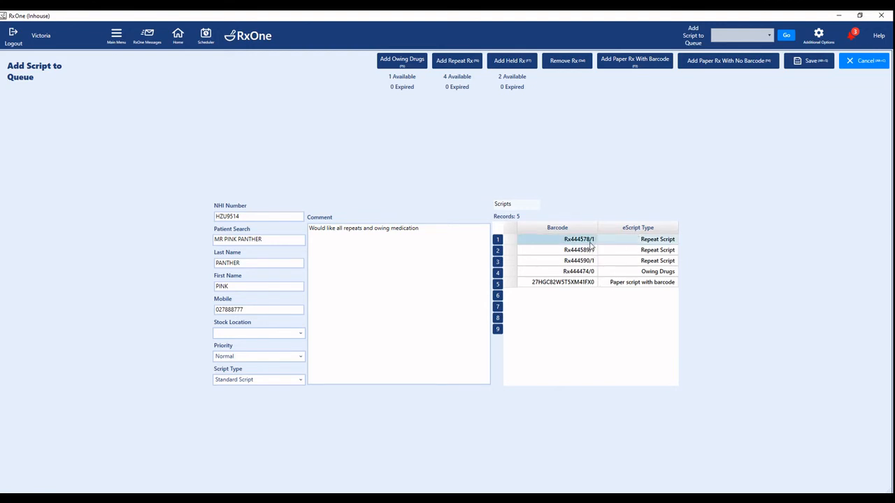
click(559, 62)
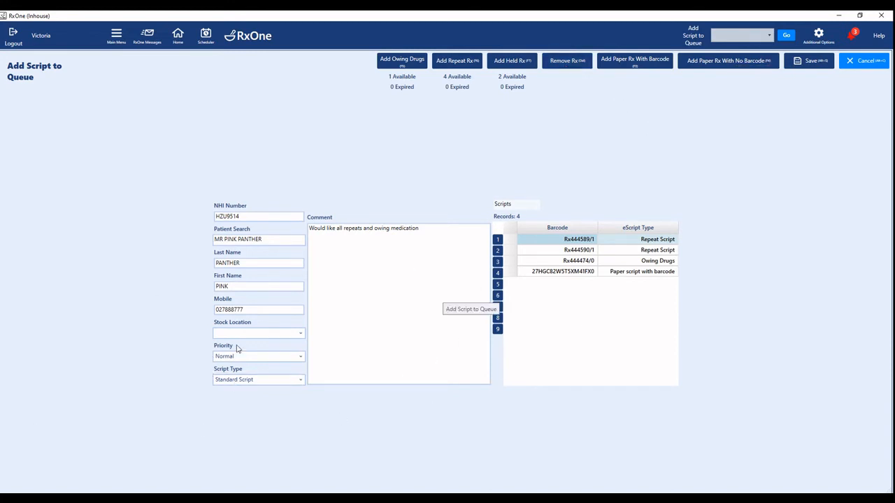
click(300, 357)
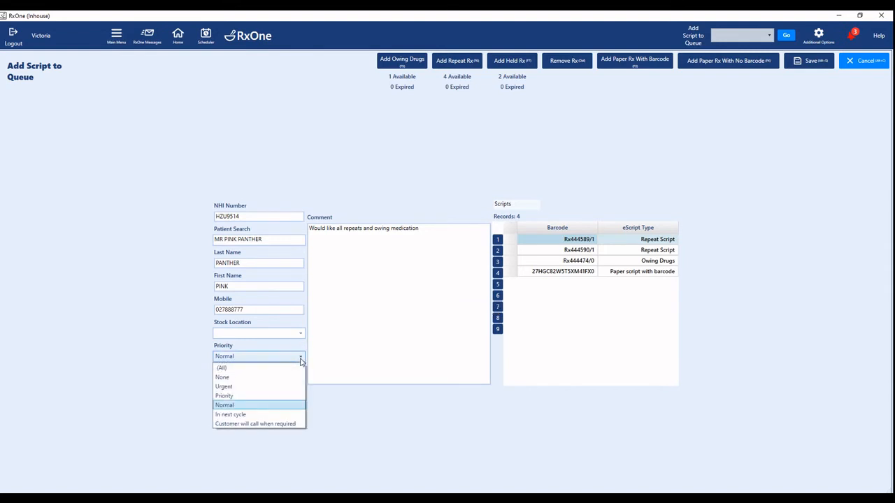
click(259, 406)
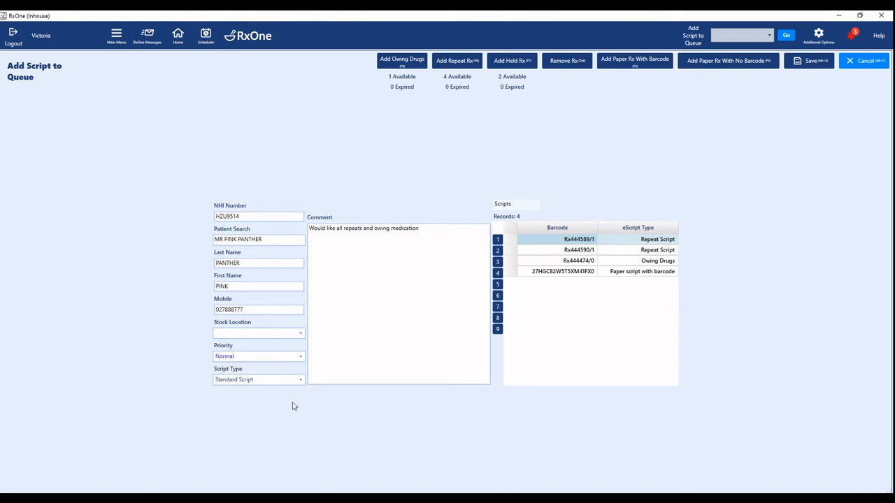
Save the script queue, show the 4 waiting dispensing requests, and select the first script.
click(806, 63)
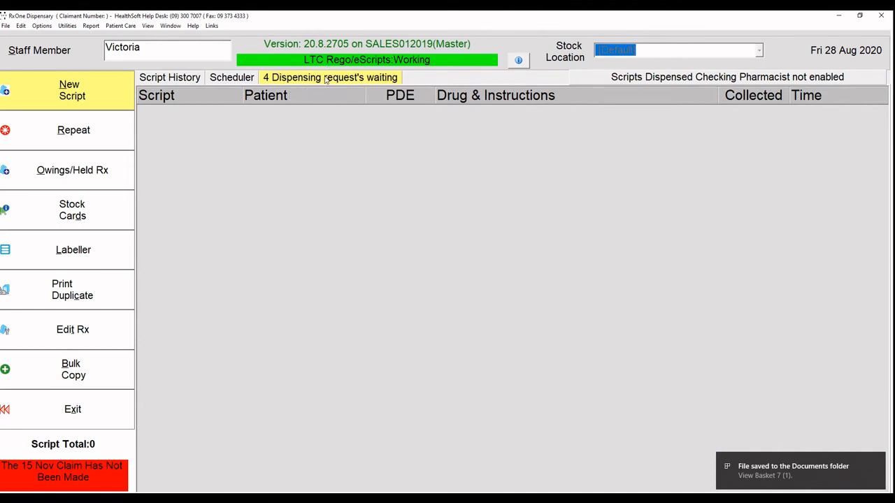
click(326, 78)
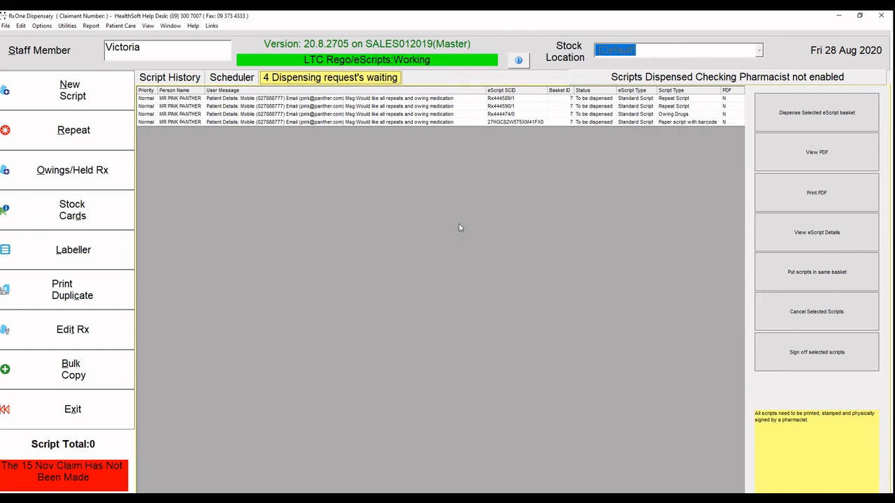
click(461, 101)
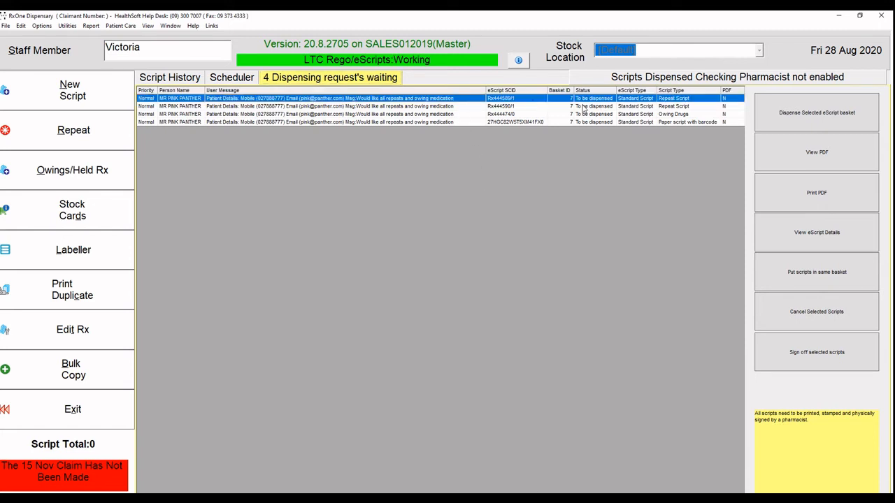
Add the held Ibuprofen 200 mg and Paracetamol 500 mg scripts to the basket and dispense it.
click(801, 119)
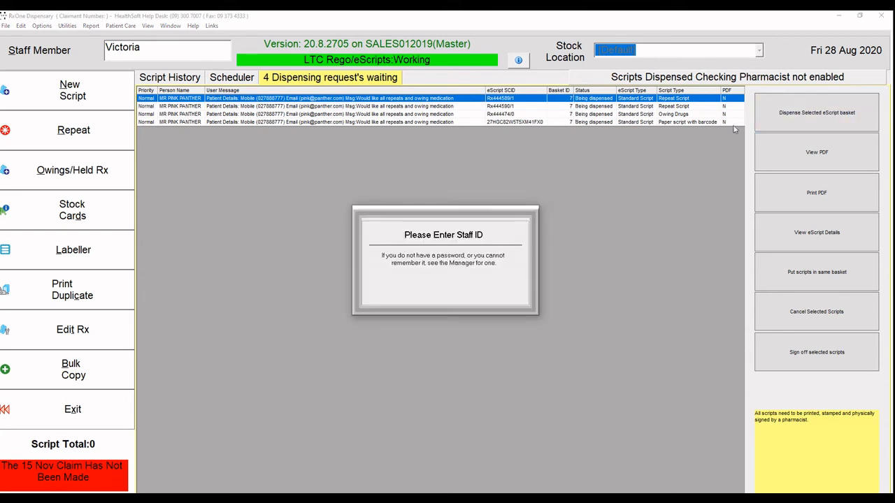
key(Return)
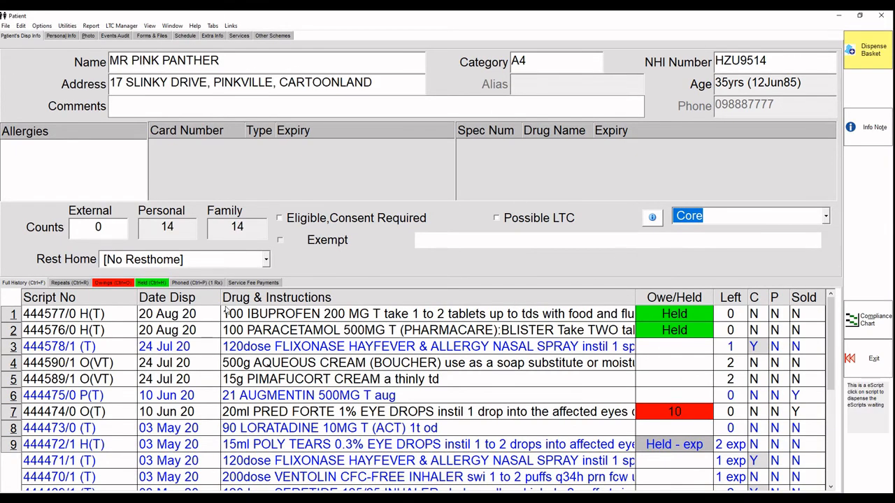
click(147, 285)
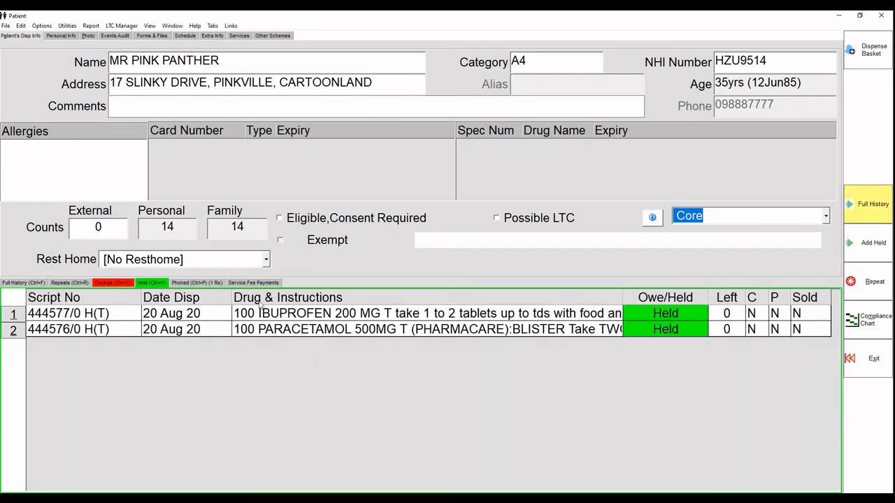
drag(322, 319, 323, 332)
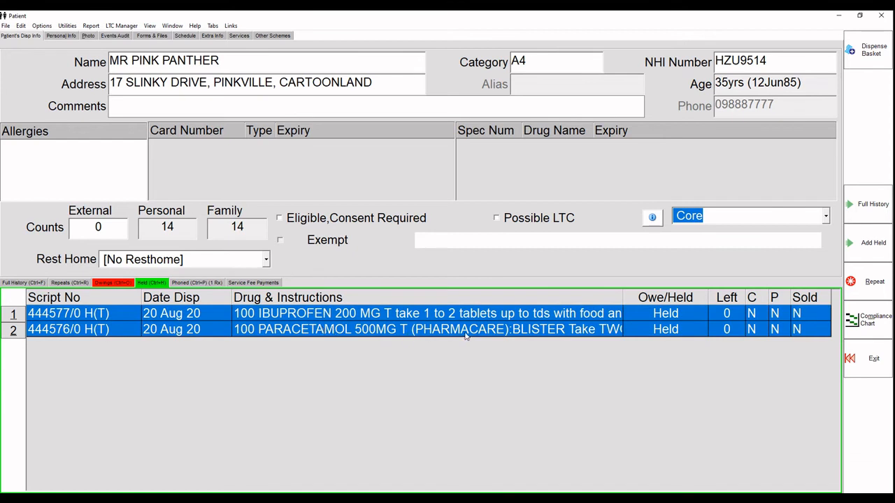
click(878, 247)
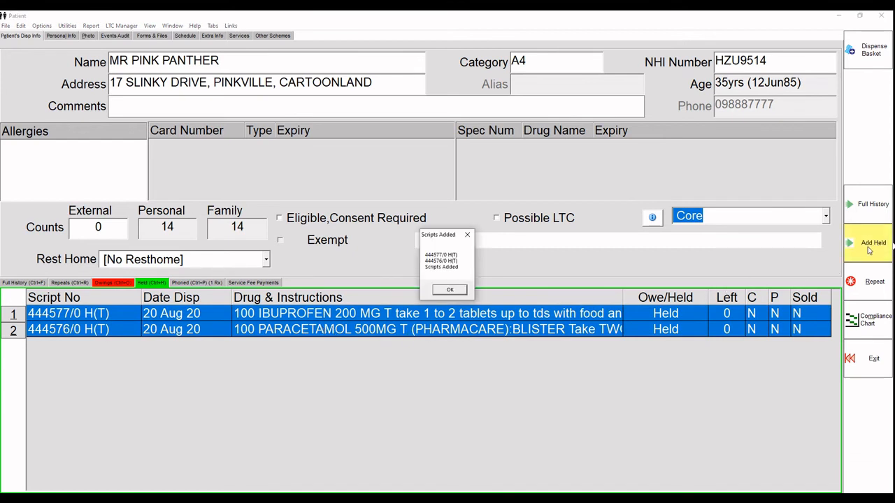
click(439, 292)
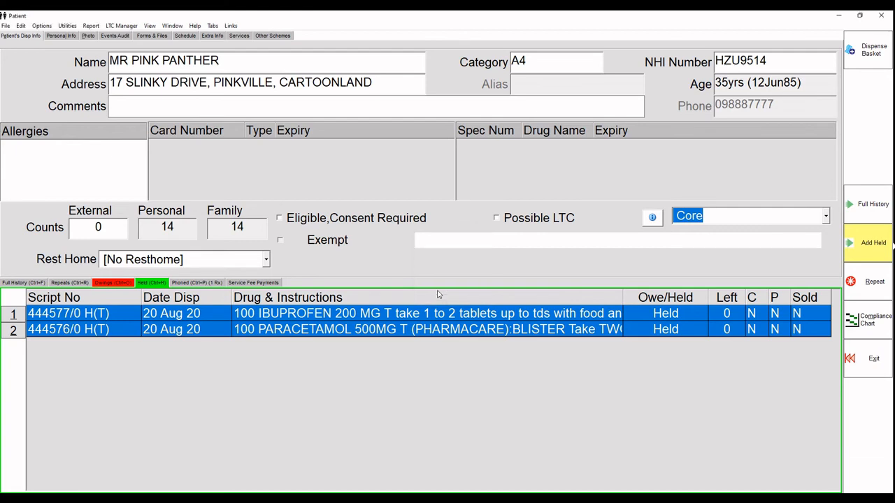
click(866, 62)
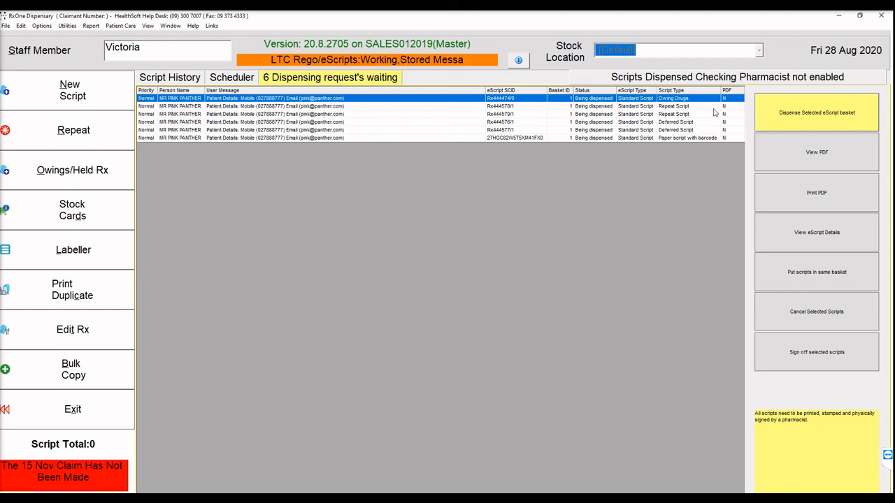
Dispense the fluticasone inhaler as 1P with 'shake well and inhale 1 puff bd. rinse mouth with water afterwards.'.
click(831, 119)
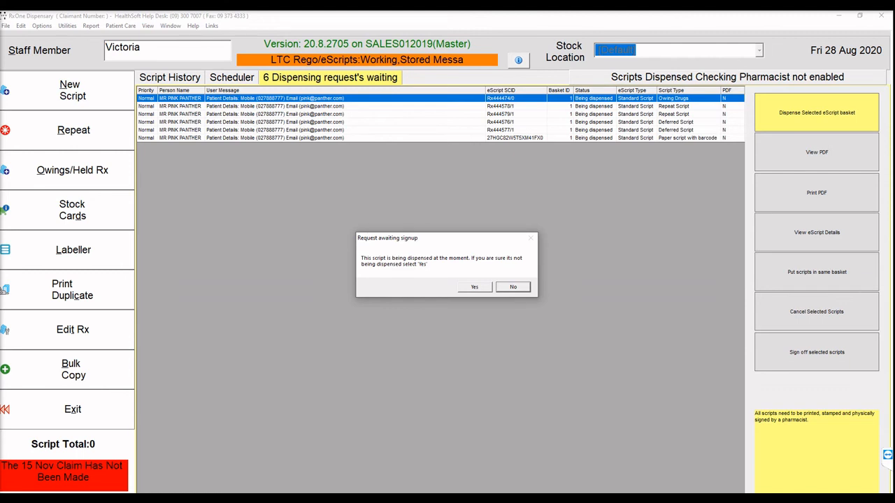
click(474, 288)
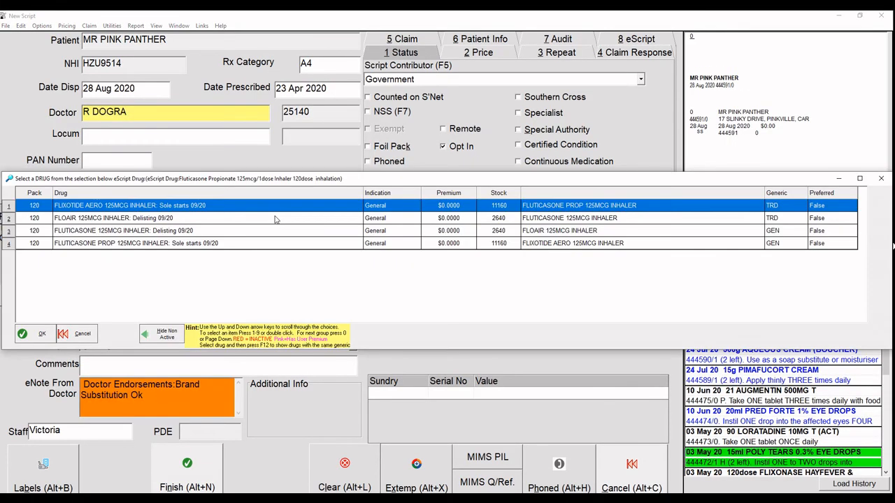
double_click(275, 217)
text(1P)
key(Return)
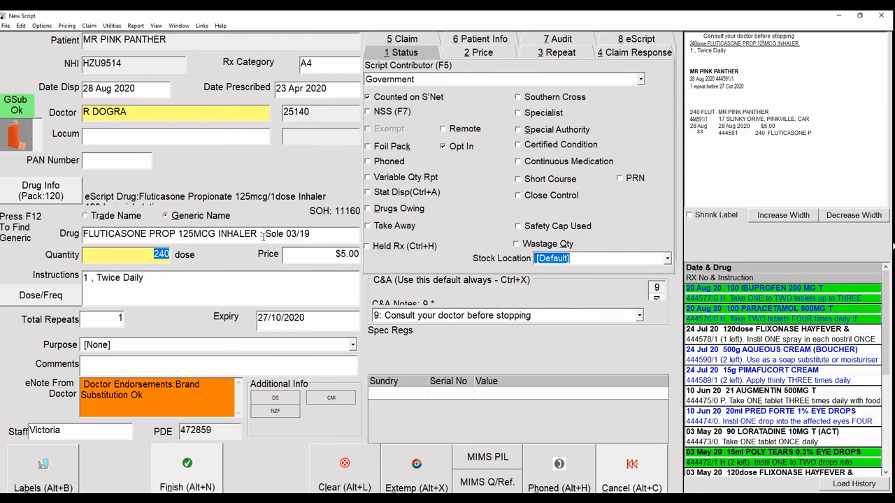
key(Return)
text(shake well and inhale 1 p)
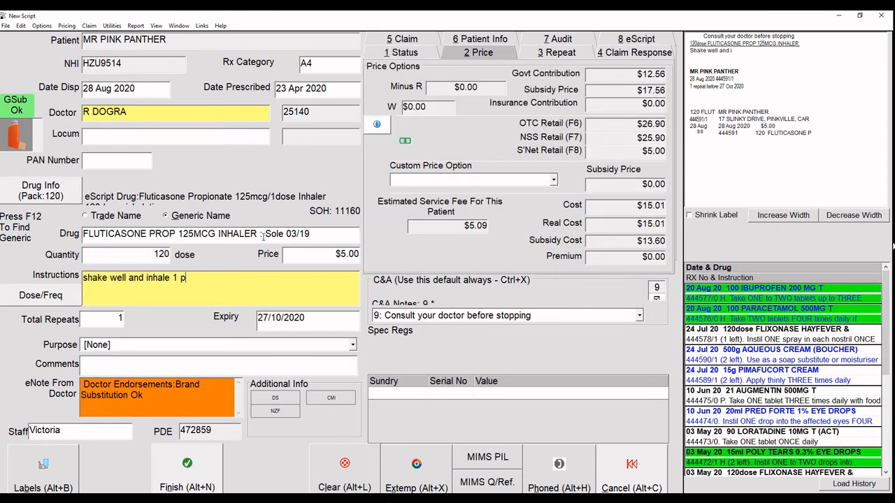
text(uff bd. r)
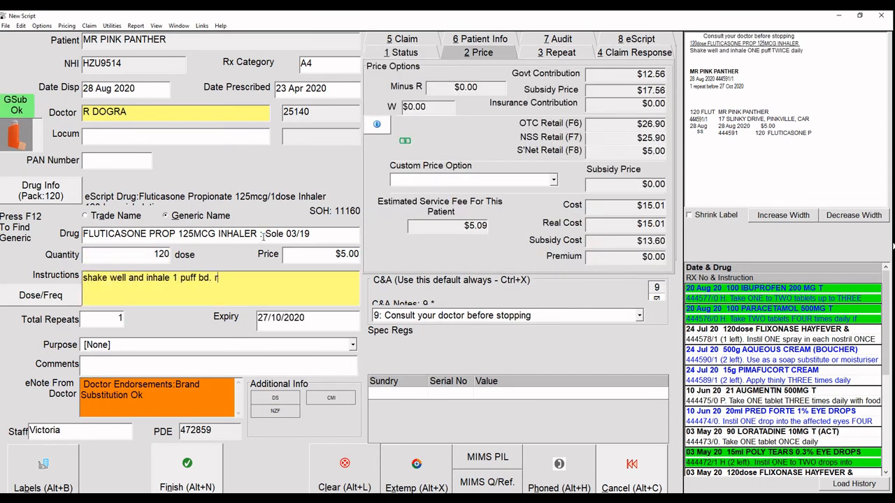
text(inse mouth with water afterwards.)
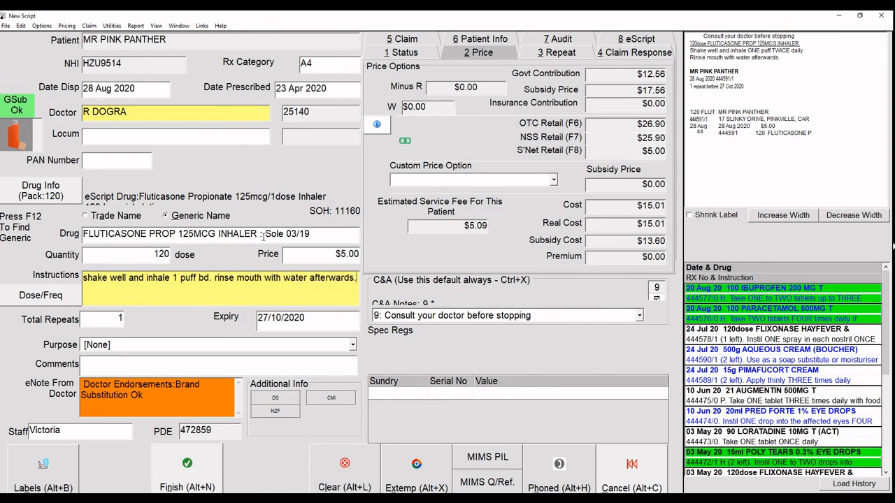
click(210, 478)
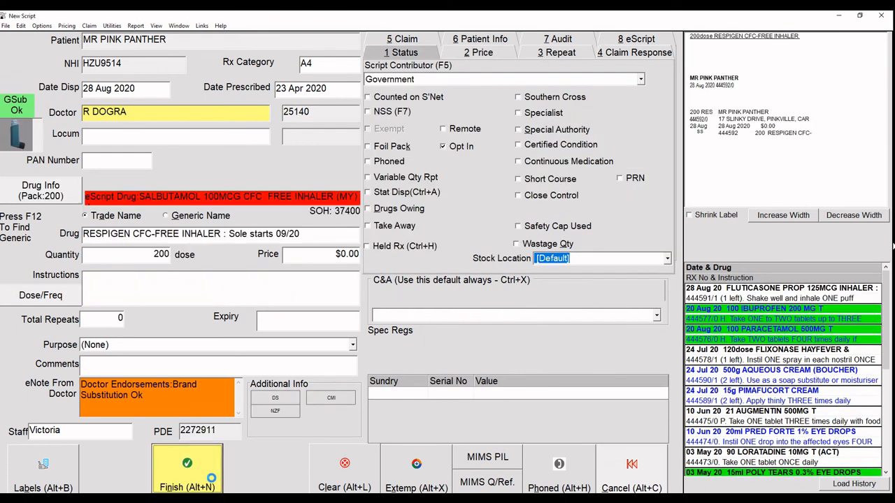
Finish the Respigen inhaler, Cilicaine capsules, Pimafucort Cream and Aqueous Cream scripts.
click(201, 476)
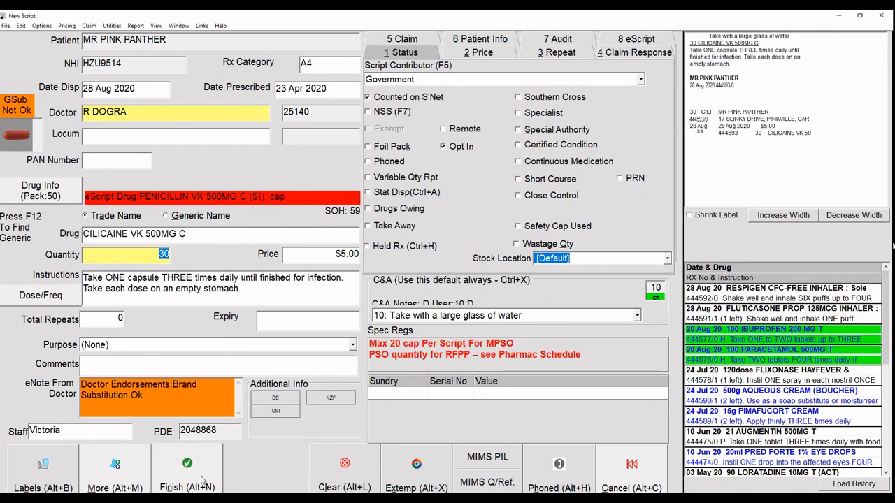
click(200, 481)
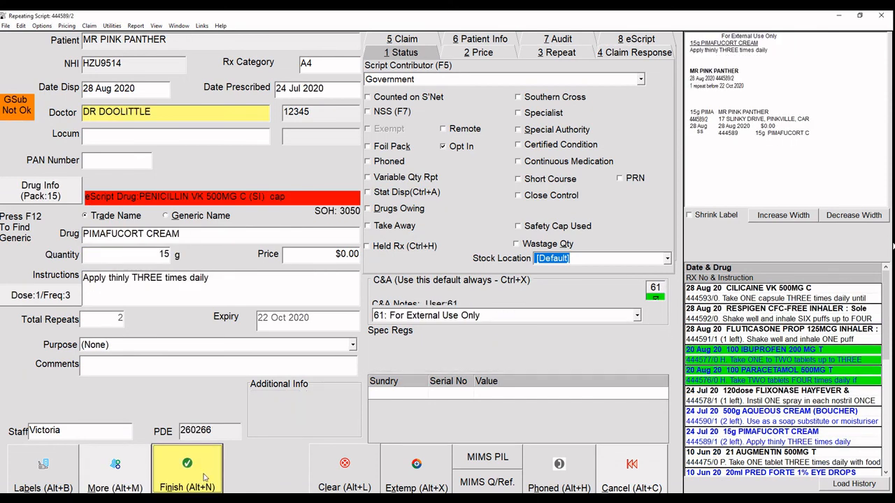
click(205, 477)
click(205, 477)
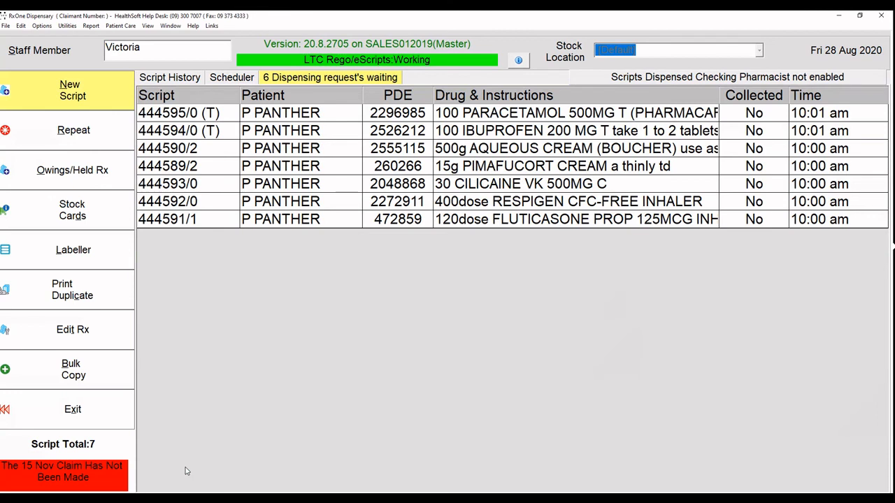
Select all six waiting dispensing requests, sign them off, then return to Script History.
click(356, 81)
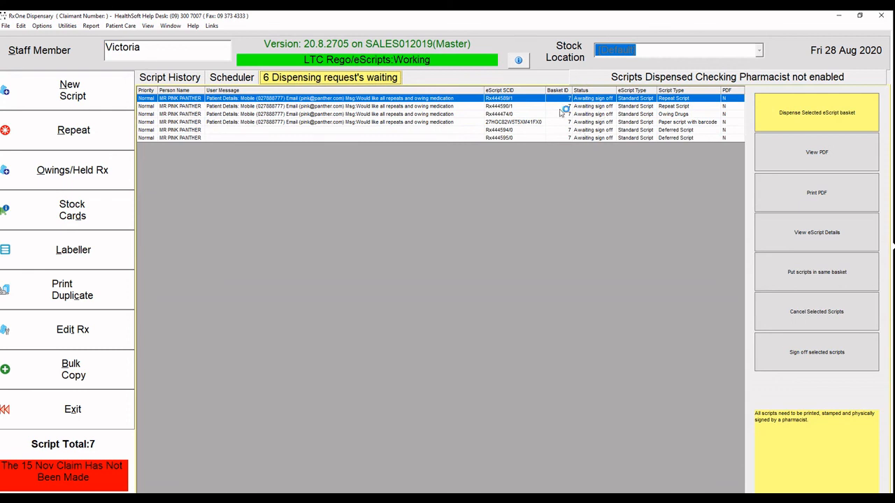
drag(593, 101, 461, 146)
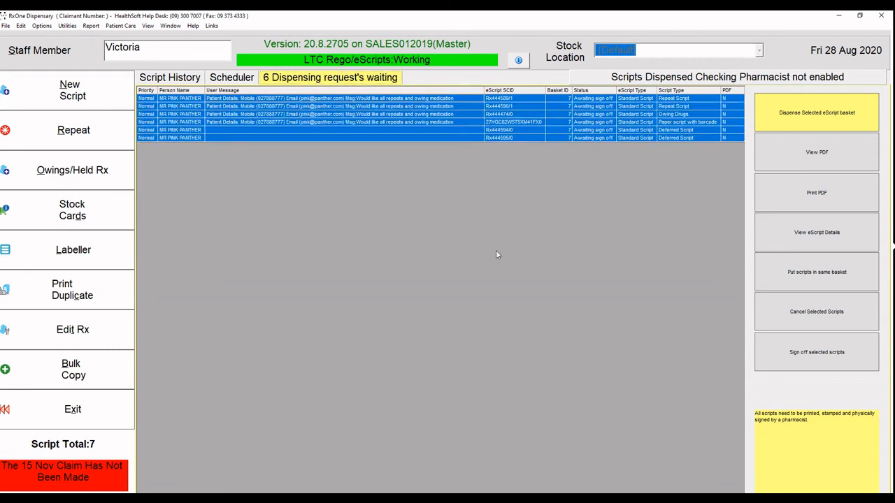
click(820, 355)
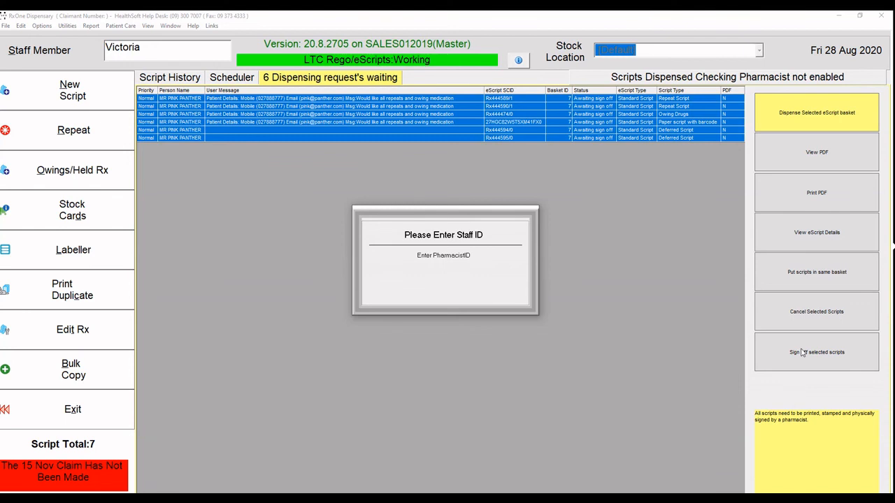
key(Escape)
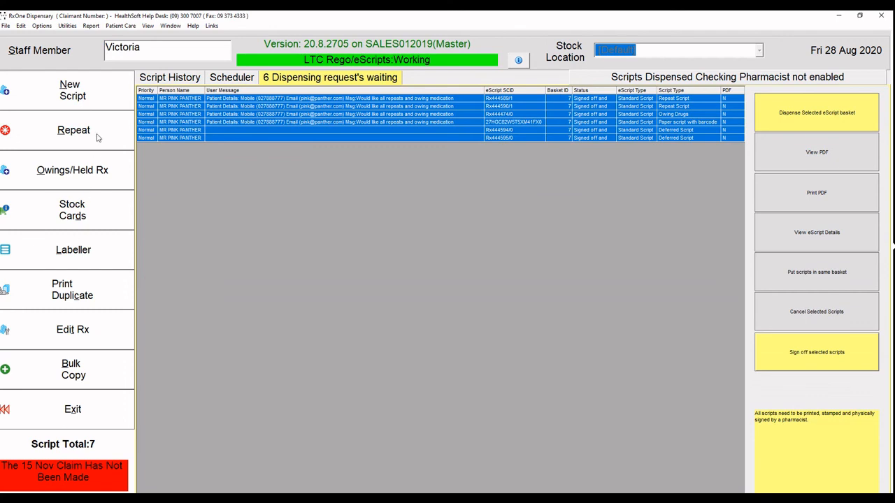
click(169, 78)
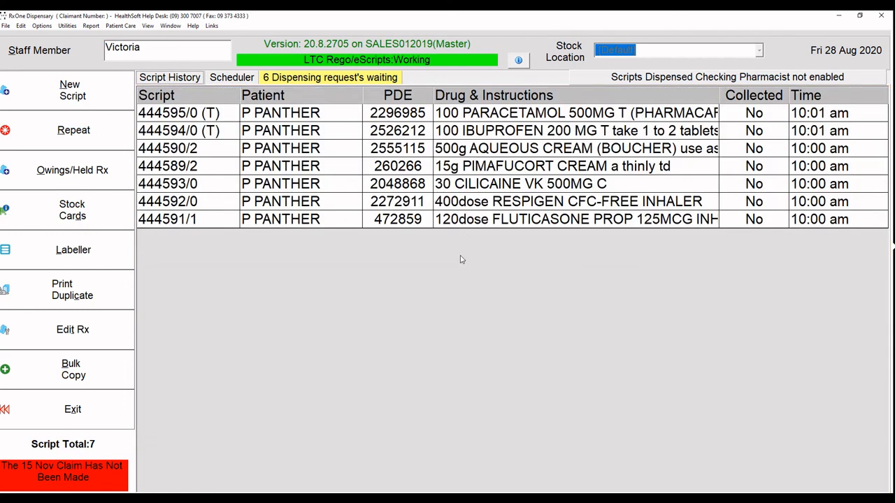